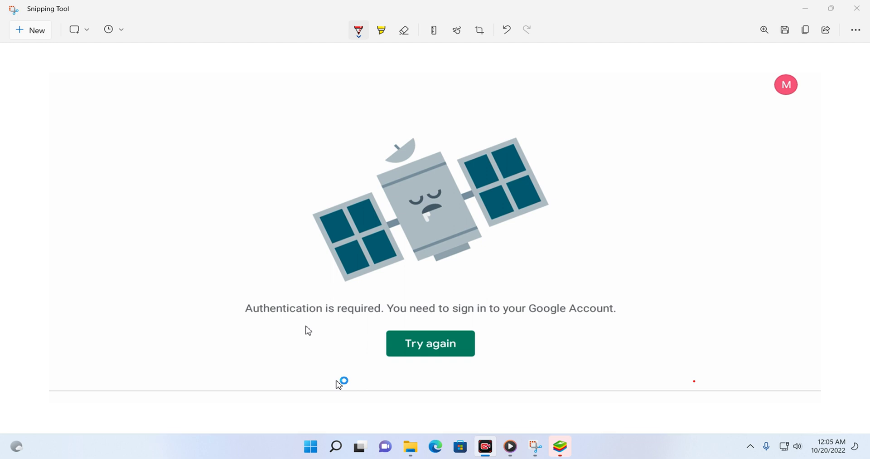
# Switch to BlueStacks App Player and open the list of all apps in the Android settings.
pyautogui.moveTo(564, 450)
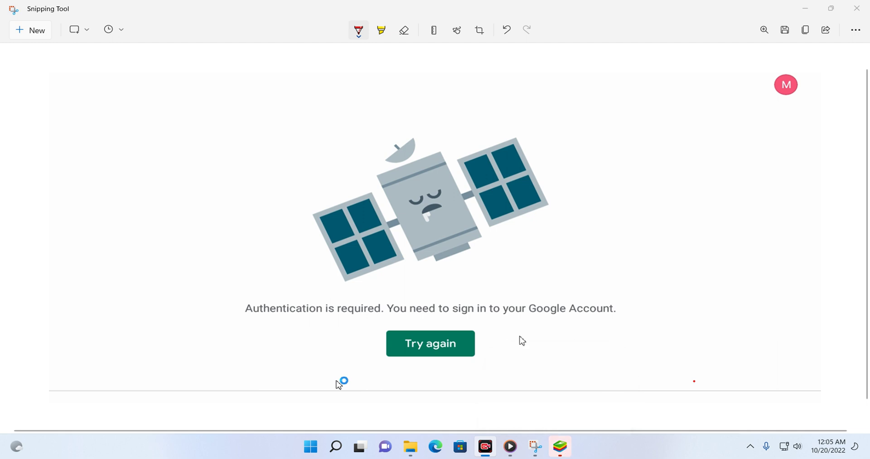
pyautogui.click(750, 422)
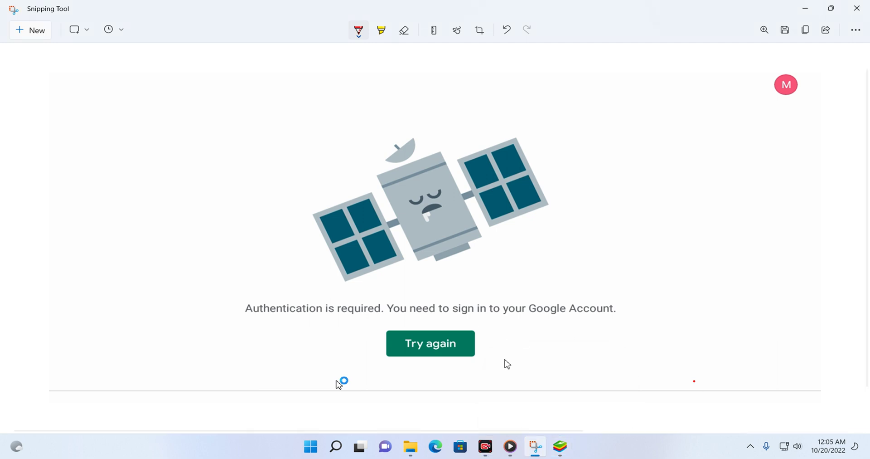
pyautogui.click(565, 453)
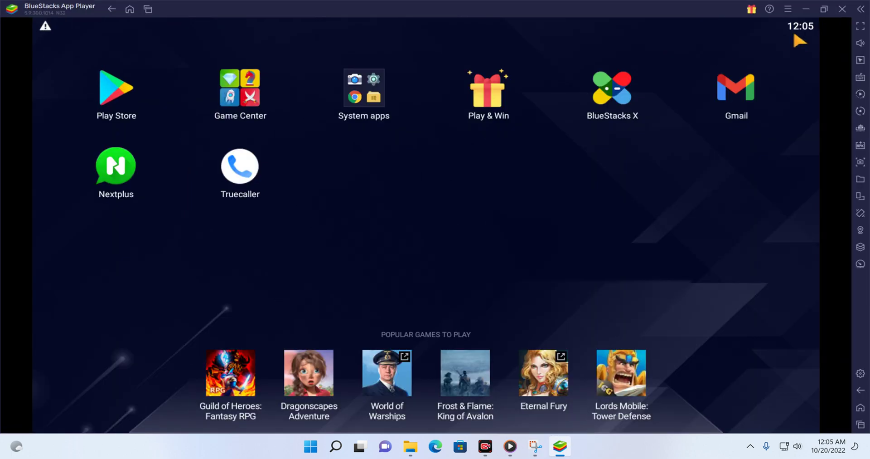
pyautogui.moveTo(794, 36); pyautogui.dragTo(738, 388)
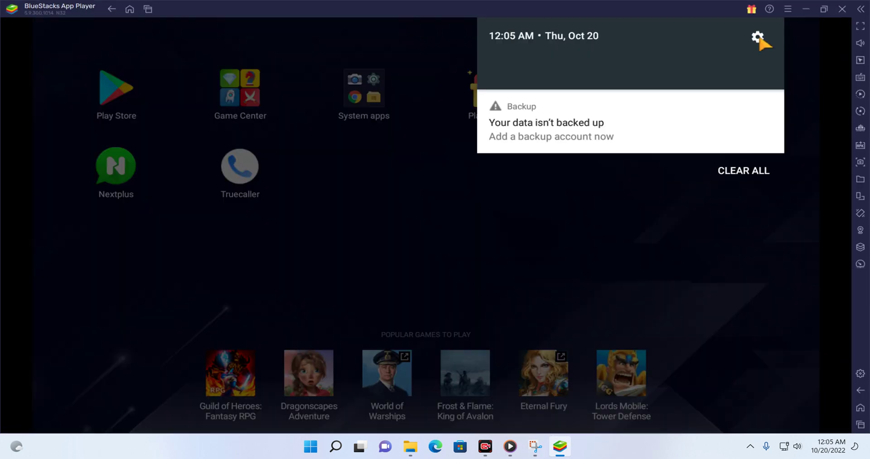
pyautogui.click(759, 38)
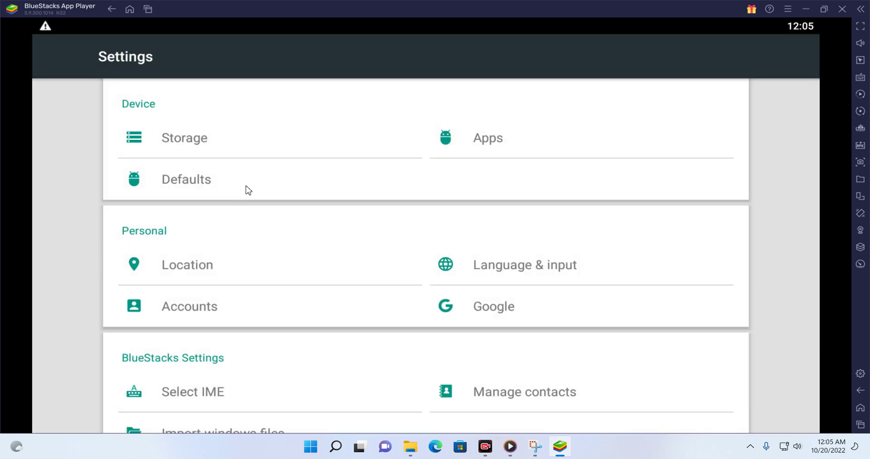
pyautogui.click(499, 144)
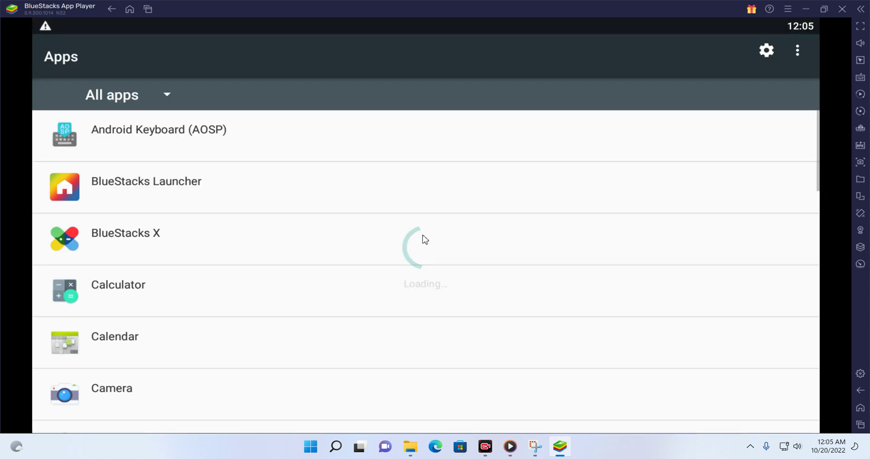
# Delete all of Google Play Store's app data and return to the app list.
pyautogui.scroll(-2, 208, 268)
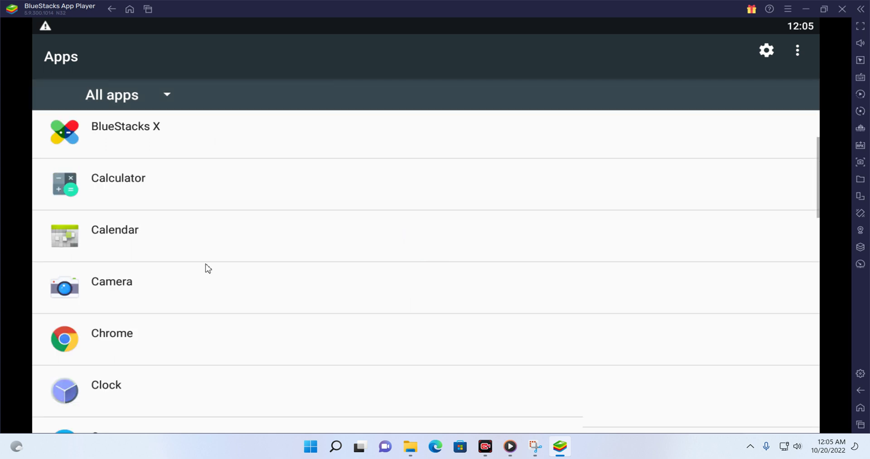
pyautogui.scroll(-4, 208, 268)
pyautogui.scroll(-3, 207, 269)
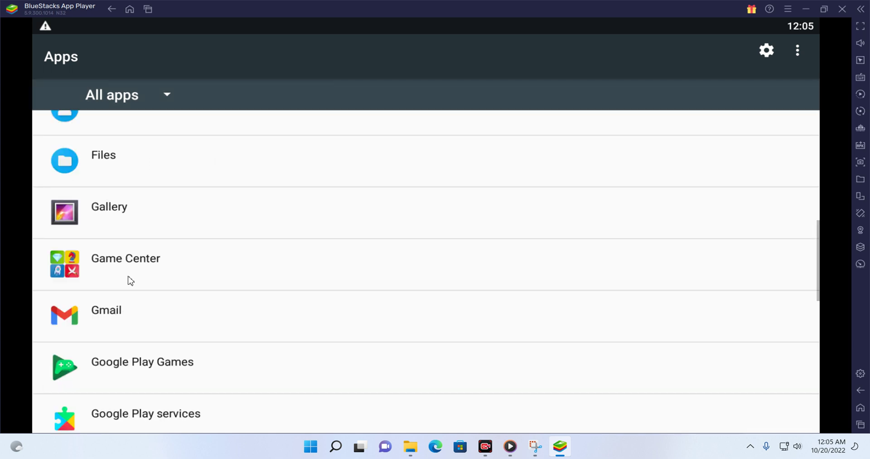
pyautogui.scroll(-6, 132, 279)
pyautogui.scroll(2, 213, 285)
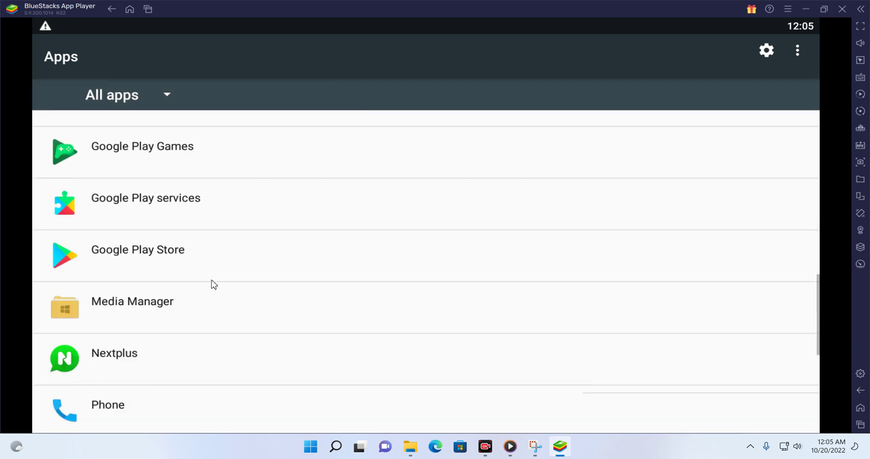
pyautogui.scroll(2, 212, 281)
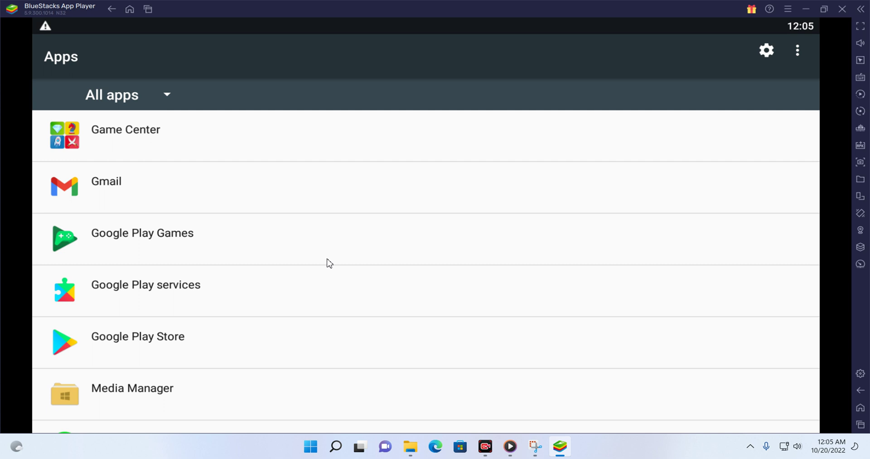
pyautogui.click(127, 347)
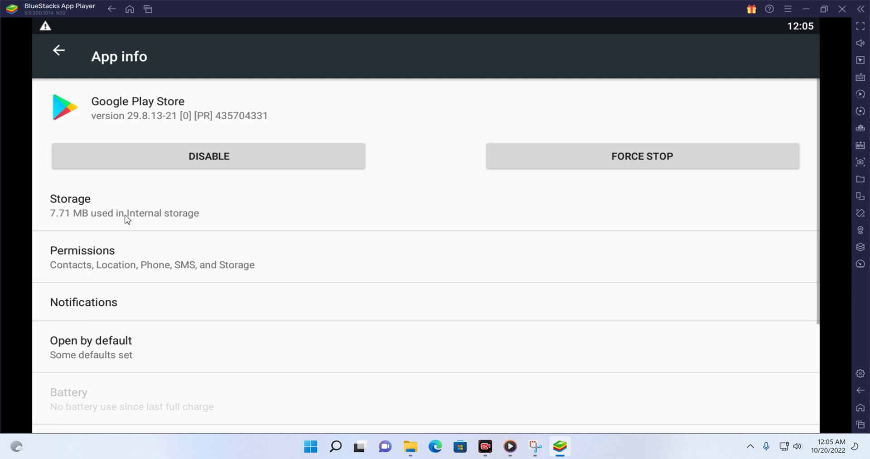
pyautogui.click(127, 219)
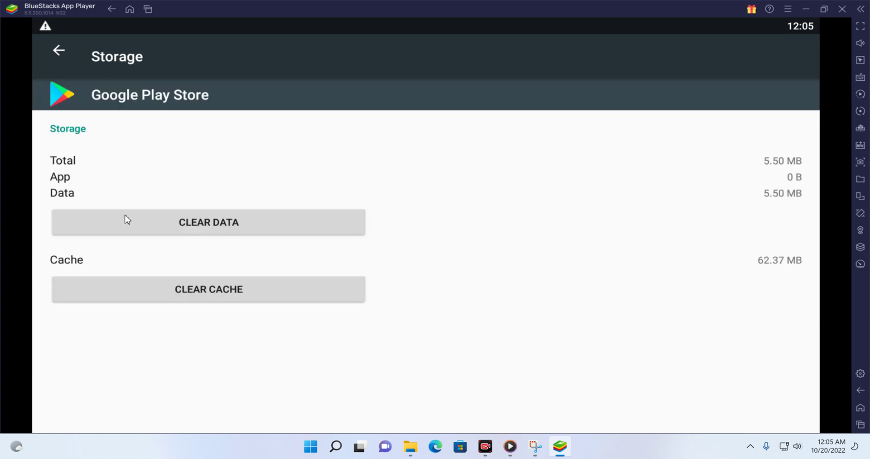
pyautogui.click(217, 222)
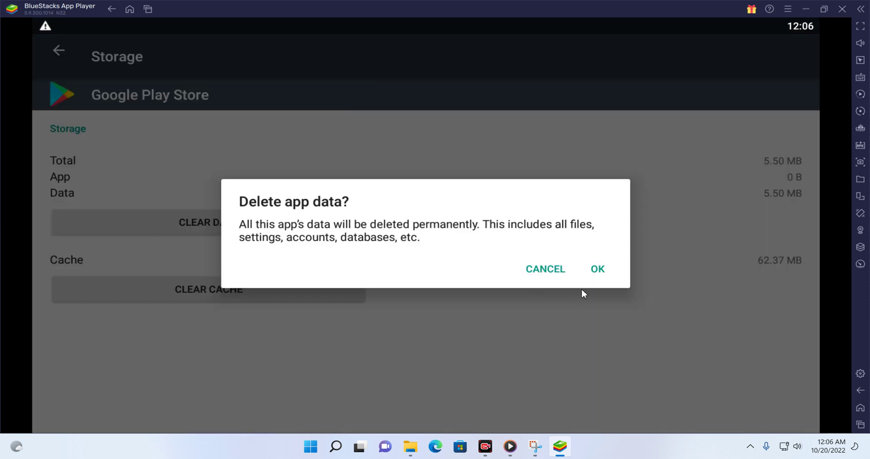
pyautogui.click(594, 275)
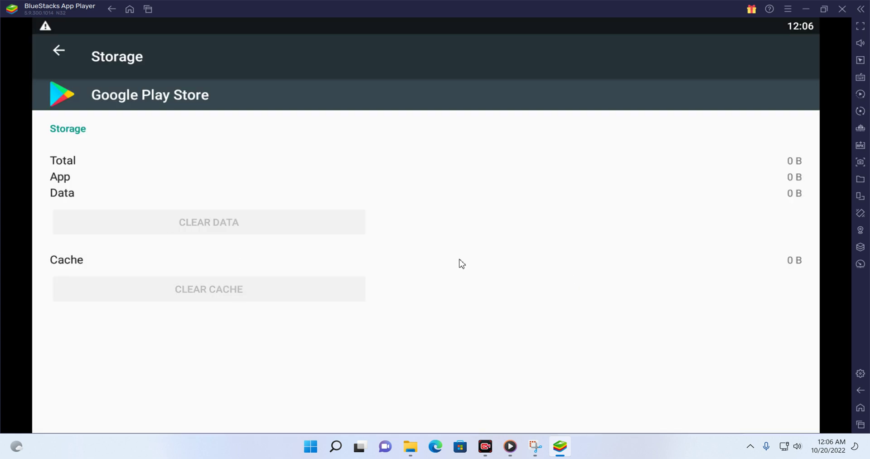
pyautogui.click(860, 391)
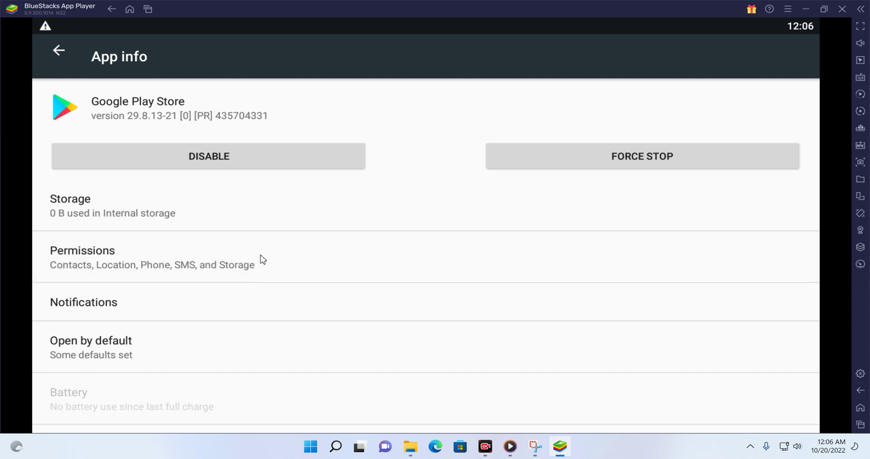
pyautogui.click(860, 391)
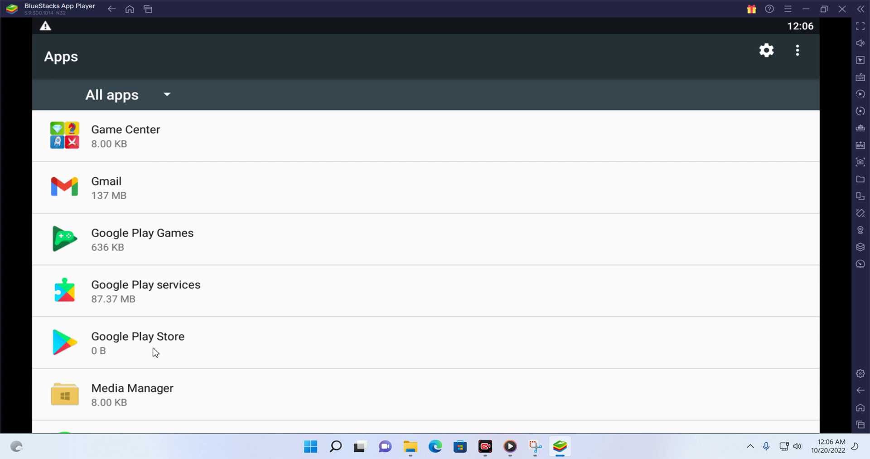
# Clear the cache of Google Play services from its storage details.
pyautogui.click(127, 304)
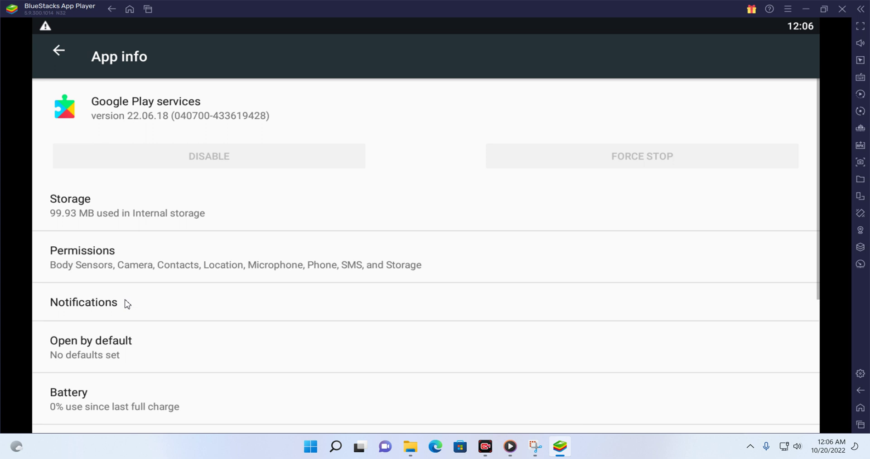
pyautogui.click(99, 218)
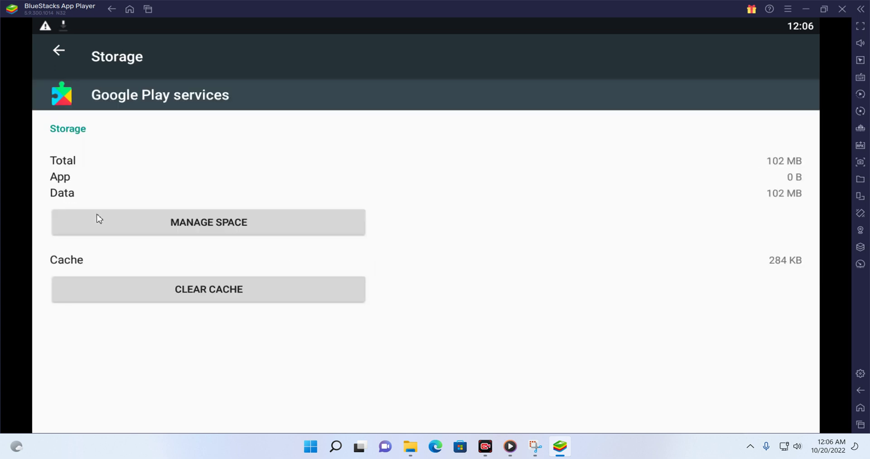
pyautogui.click(189, 298)
pyautogui.click(186, 297)
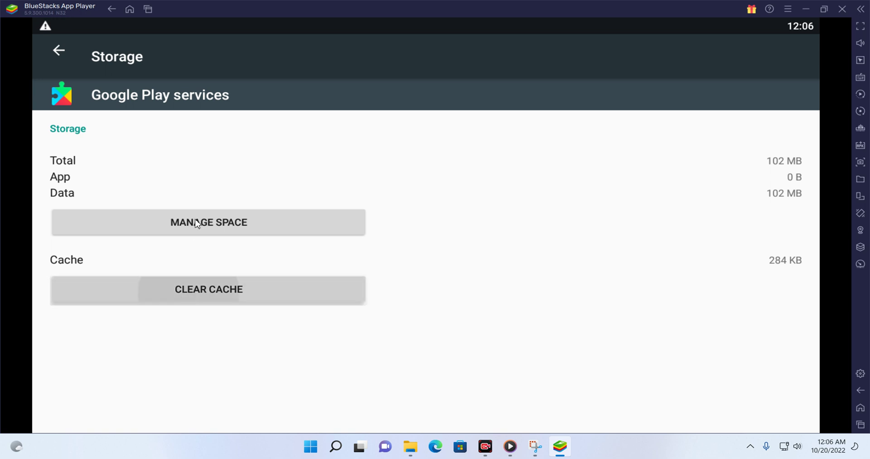
pyautogui.click(236, 294)
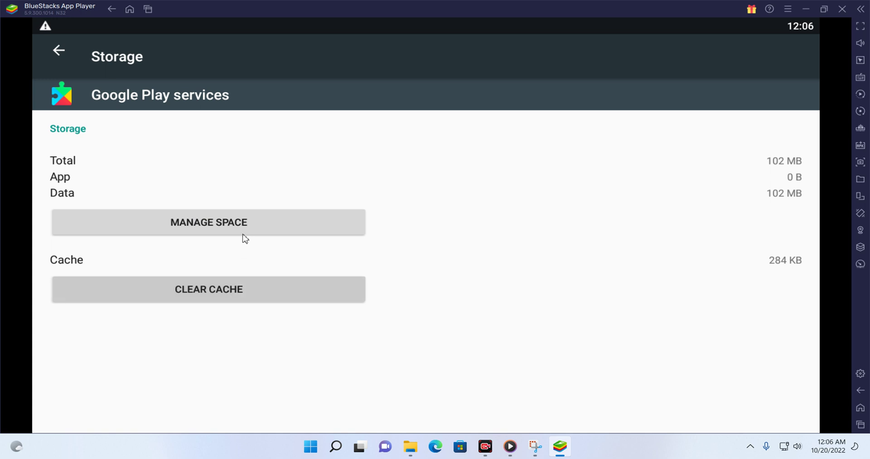
# Delete all app data of Google Play services through its storage management.
pyautogui.click(179, 229)
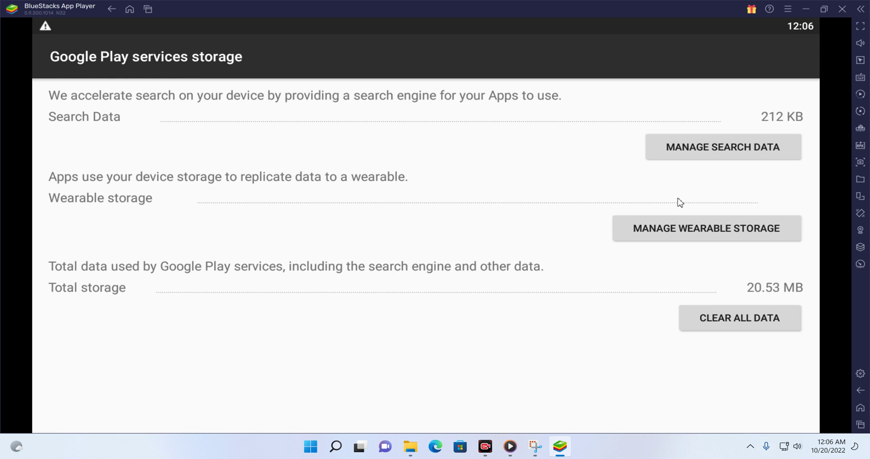
pyautogui.click(705, 320)
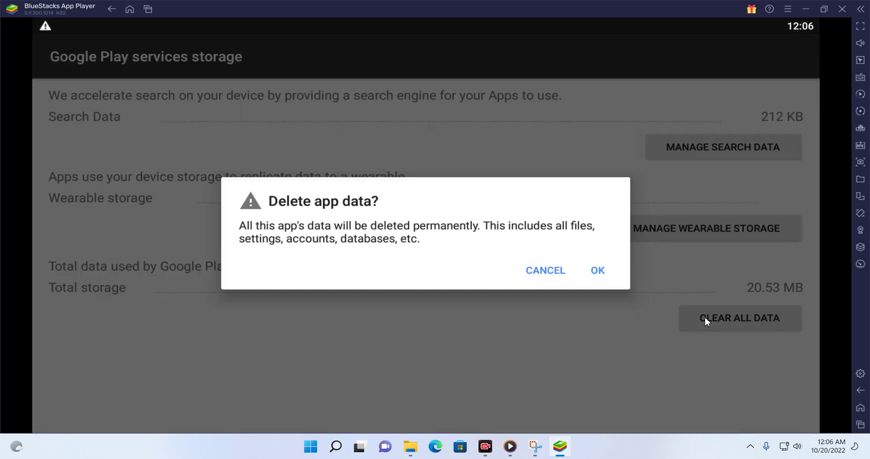
pyautogui.click(598, 270)
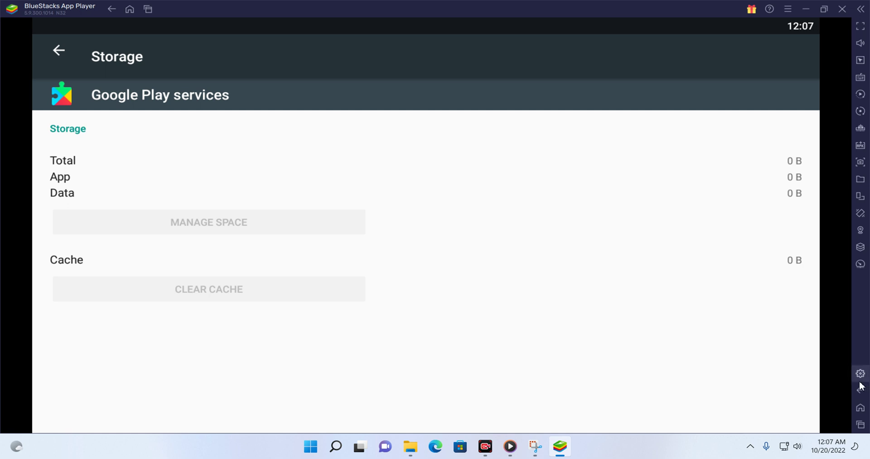
# Open the Play Store from the home screen, view the signed-in Google account's menu and close it.
pyautogui.click(861, 407)
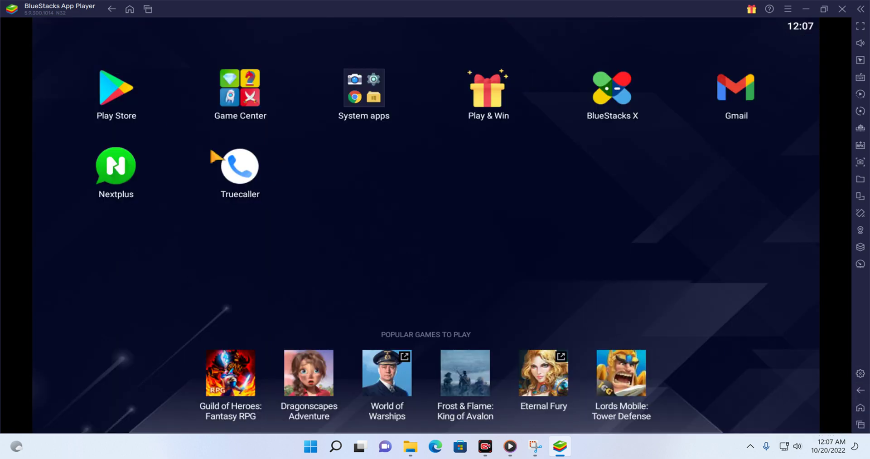
pyautogui.click(119, 96)
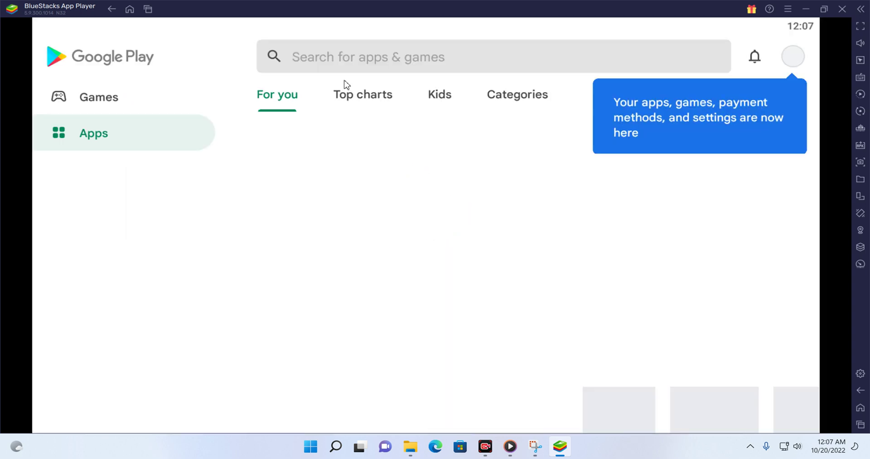
pyautogui.click(695, 103)
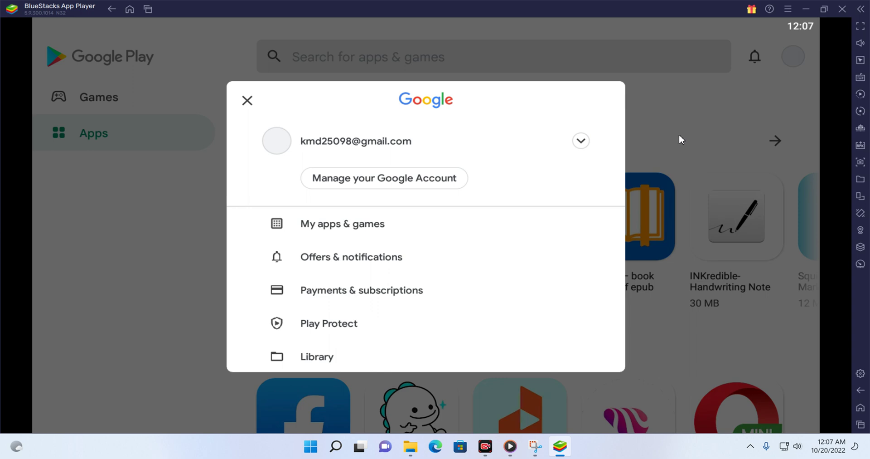
pyautogui.click(680, 140)
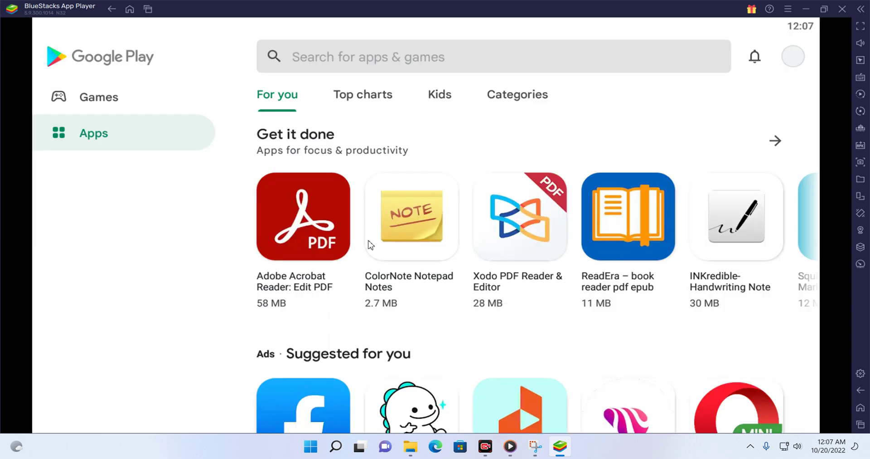
# Install Facebook from the Play Store's suggested apps and check its download progress in the notifications.
pyautogui.scroll(-3, 370, 244)
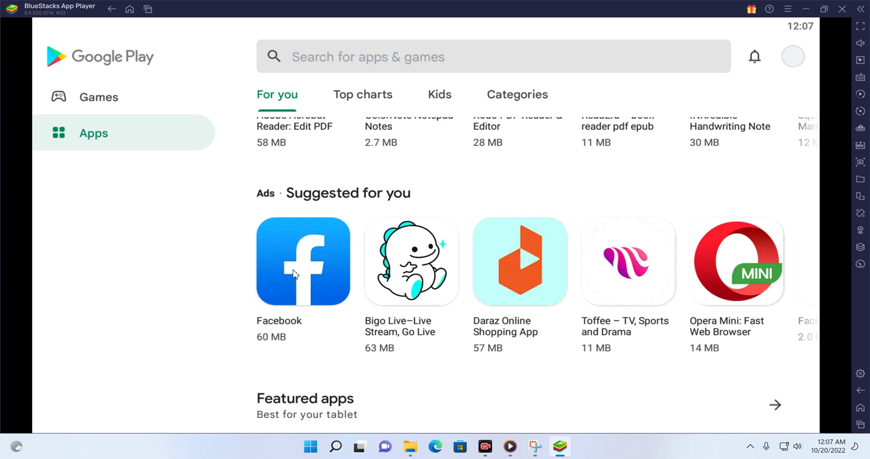
pyautogui.click(294, 273)
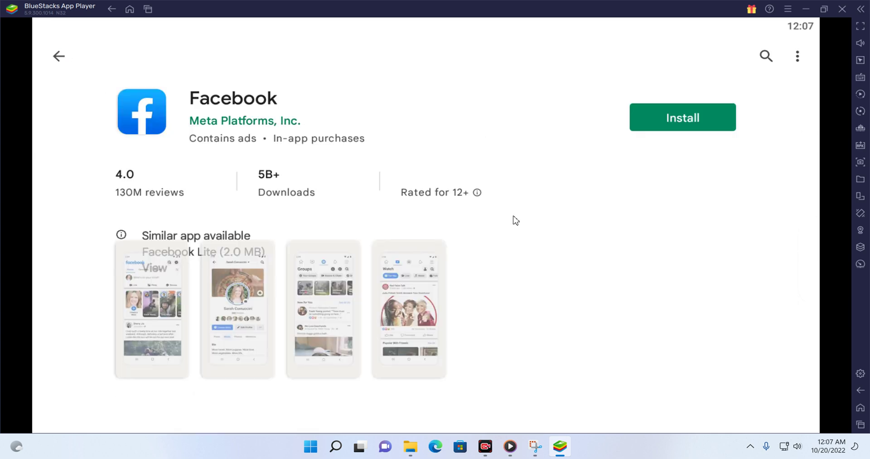
pyautogui.click(694, 119)
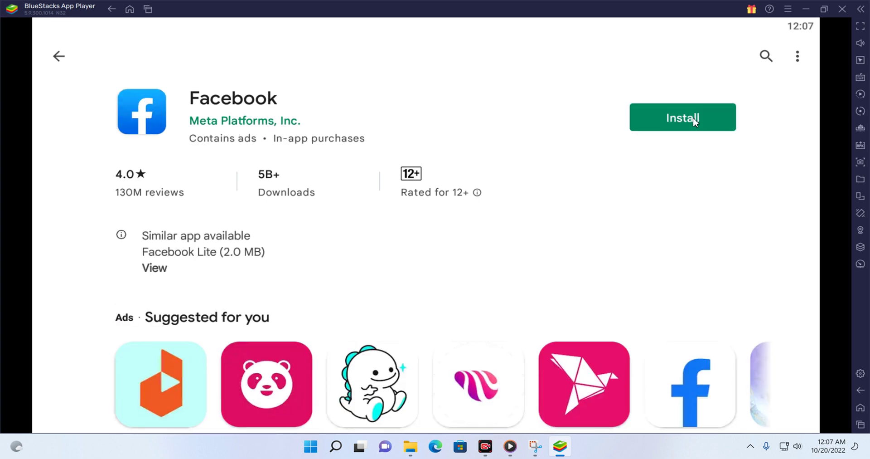
pyautogui.click(694, 119)
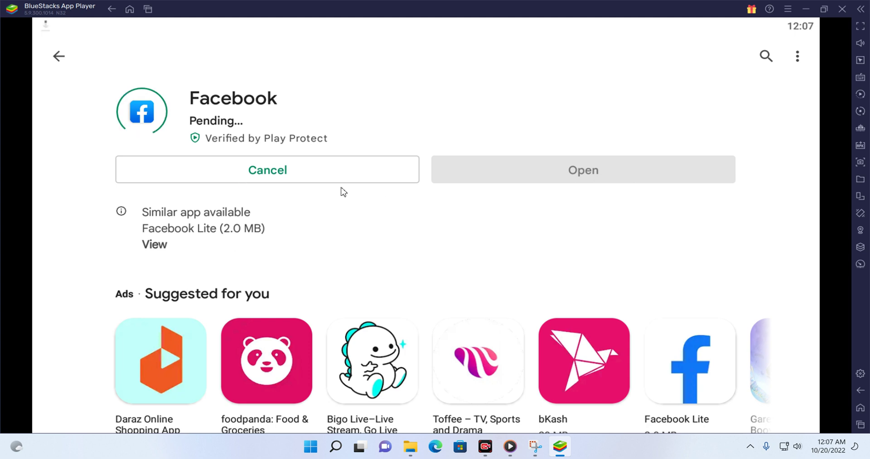
pyautogui.moveTo(43, 26); pyautogui.dragTo(12, 346)
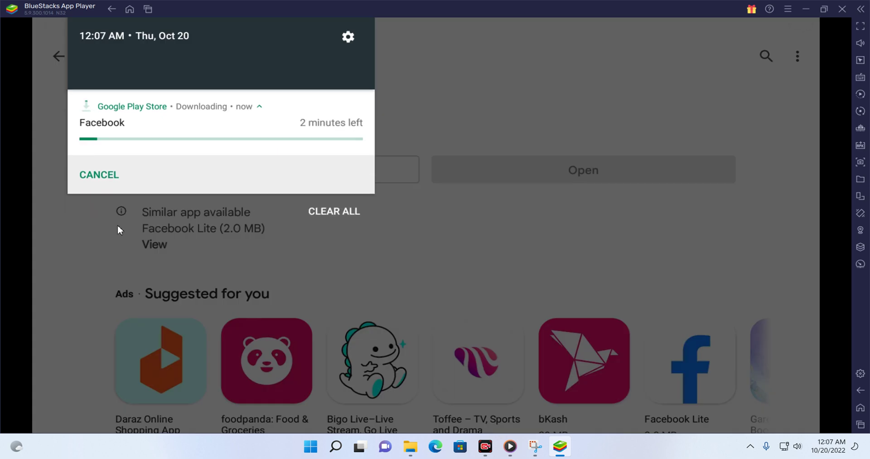
pyautogui.click(118, 229)
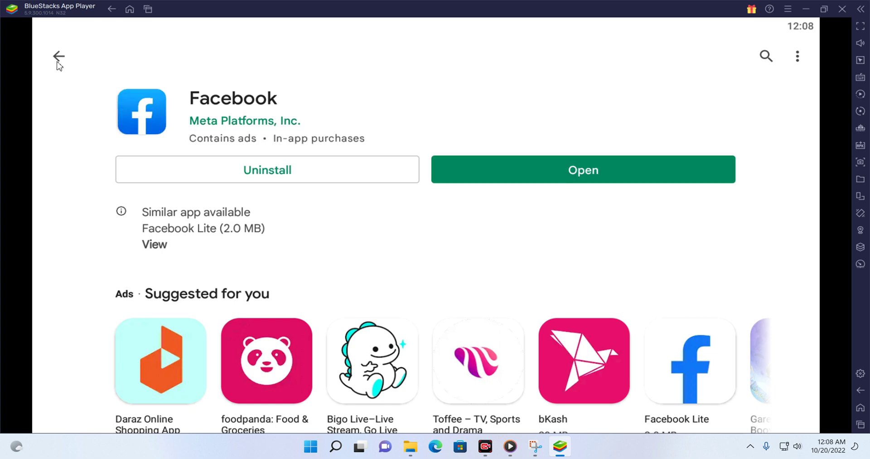
# Leave the Facebook app page and open the Android settings from the notification shade.
pyautogui.click(58, 62)
pyautogui.moveTo(716, 25); pyautogui.dragTo(667, 279)
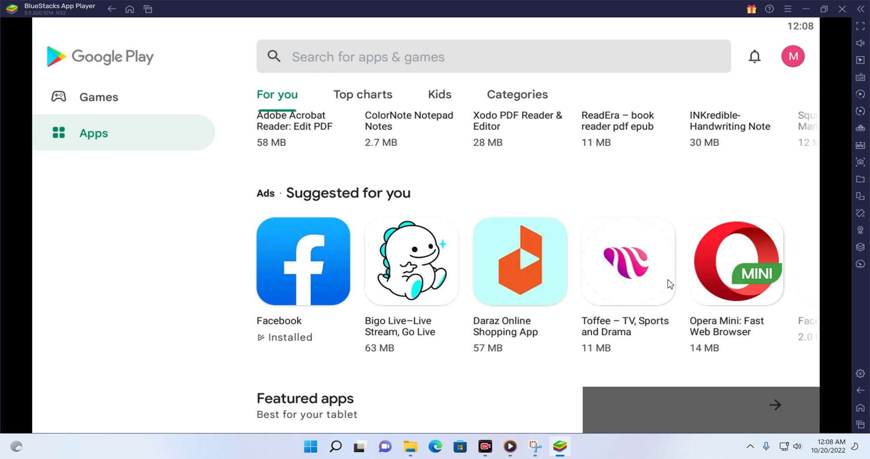
pyautogui.click(757, 35)
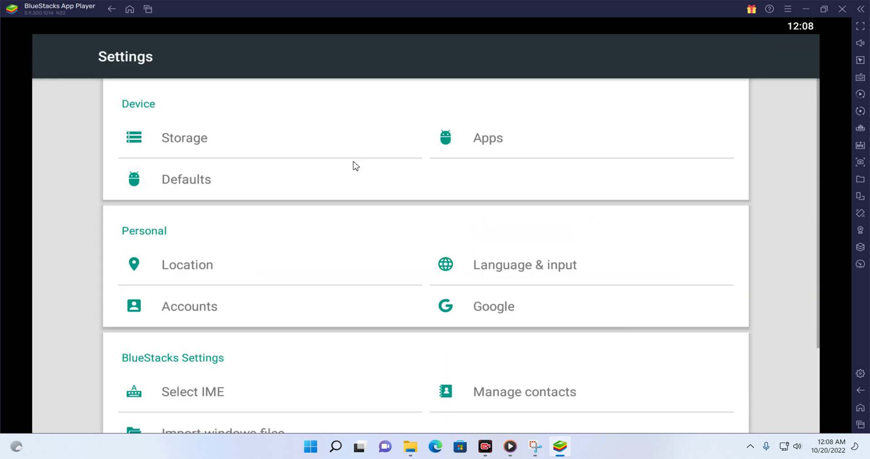
# Open the storage details of Google Play services from the list of all installed apps.
pyautogui.click(509, 143)
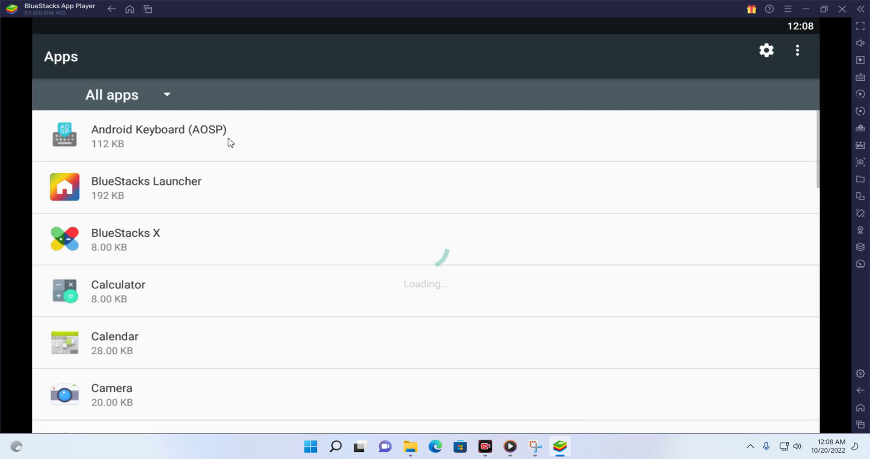
pyautogui.scroll(-5, 124, 290)
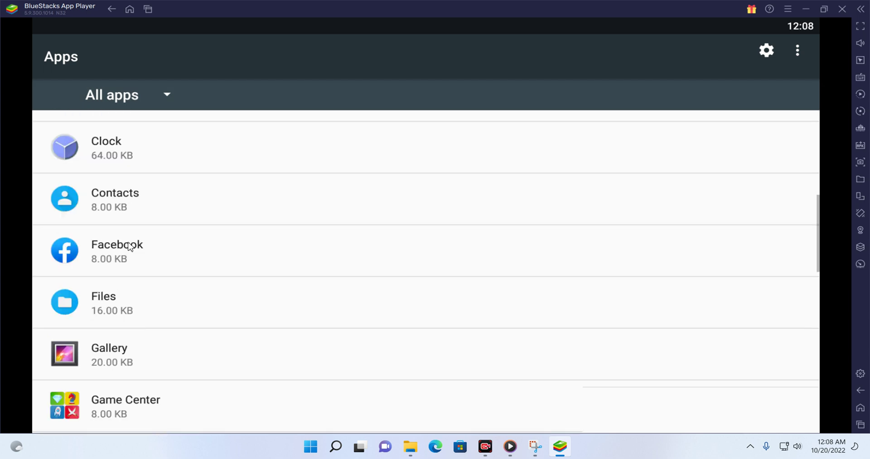
pyautogui.scroll(2, 134, 247)
pyautogui.scroll(-5, 105, 330)
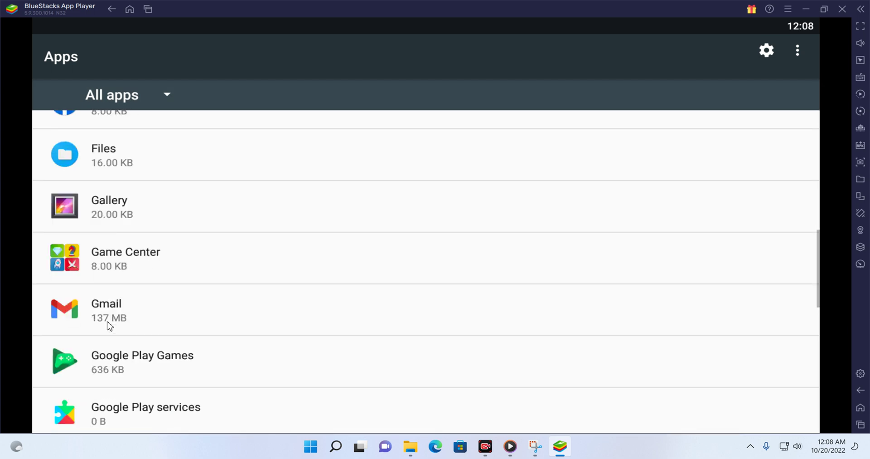
pyautogui.scroll(-2, 109, 326)
pyautogui.click(127, 290)
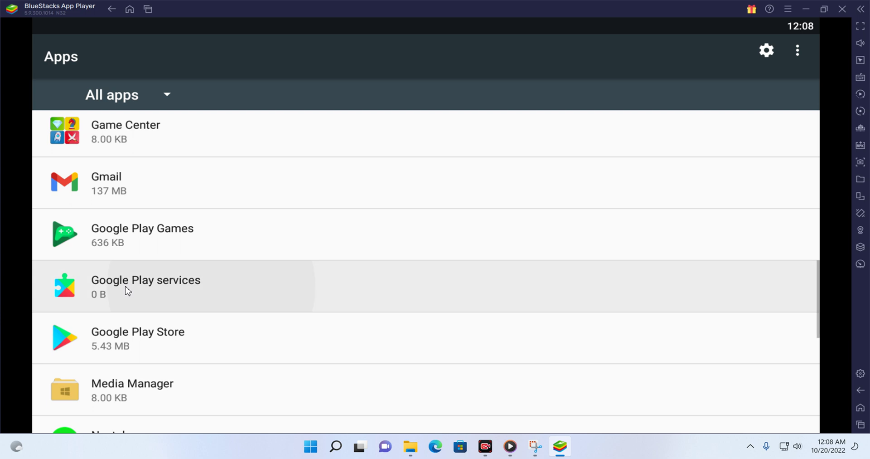
pyautogui.click(92, 218)
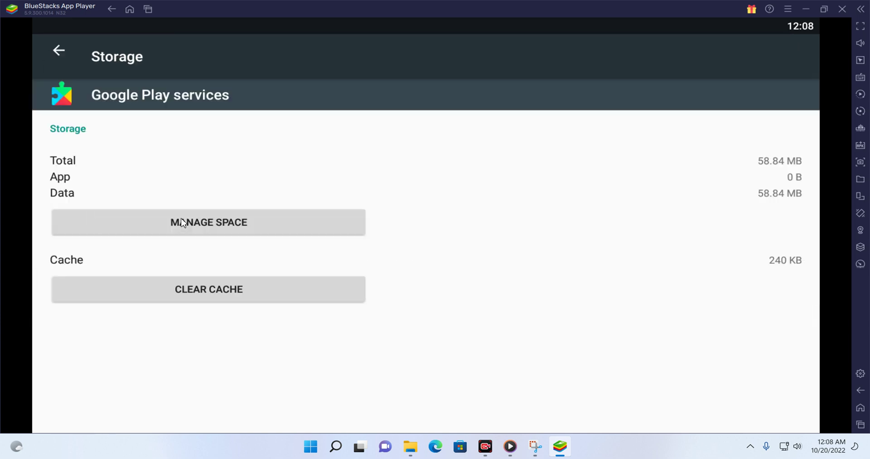
# Clear the cache and delete all app data of Google Play services, then return to the apps list.
pyautogui.click(191, 294)
pyautogui.click(215, 227)
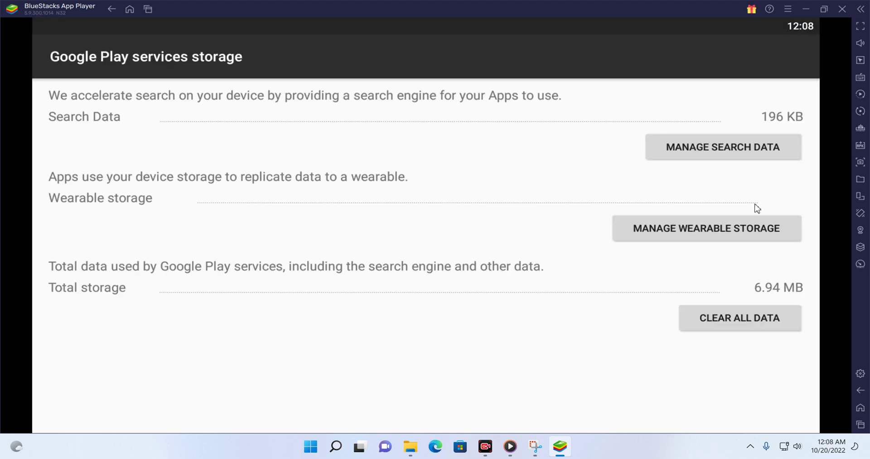
pyautogui.click(709, 319)
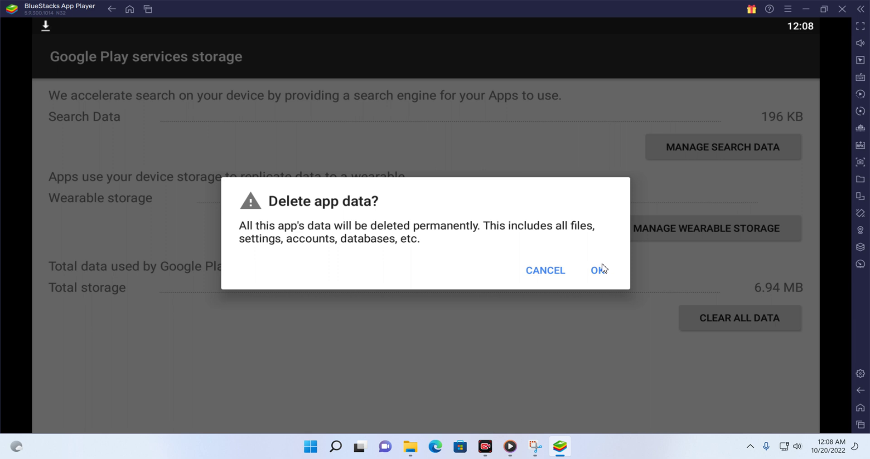
pyautogui.click(598, 269)
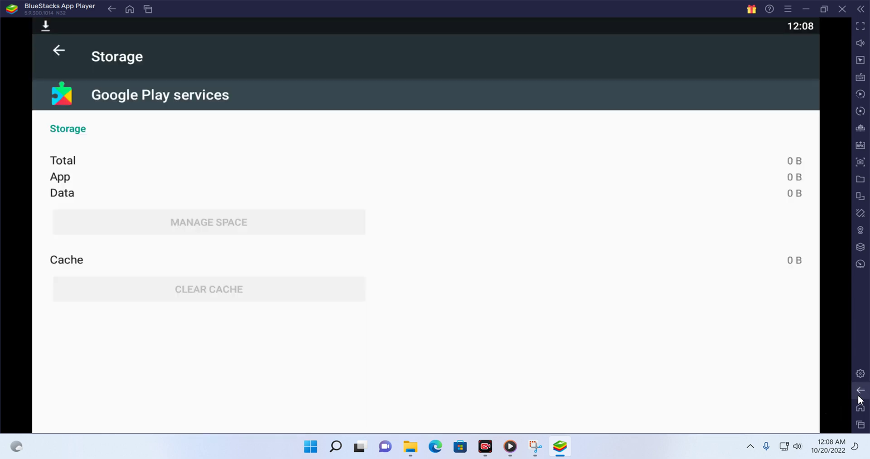
pyautogui.click(859, 396)
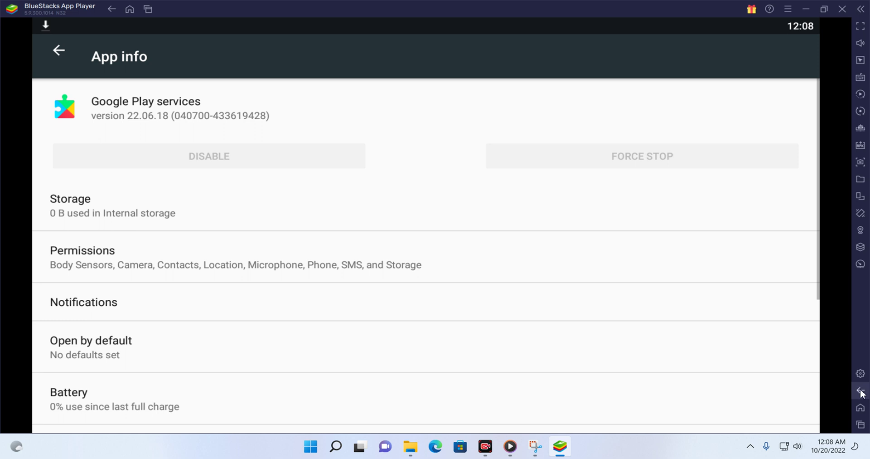
pyautogui.click(860, 392)
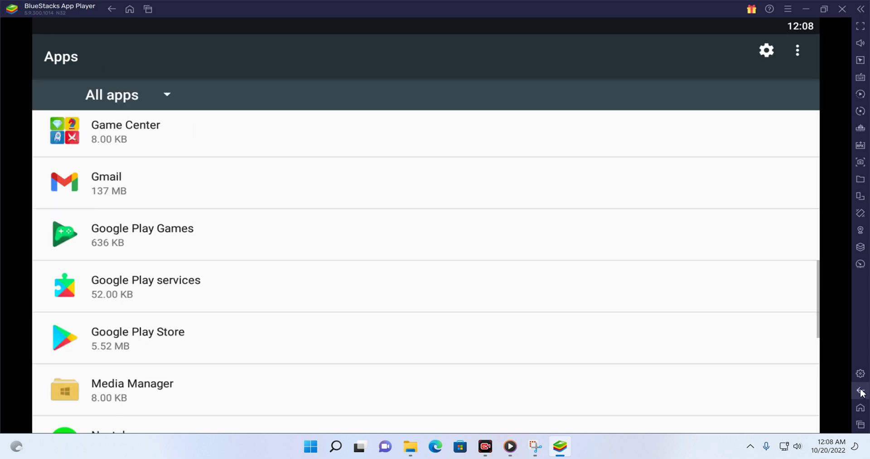
# Clear the cache and delete all app data of Google Play Store in its storage details.
pyautogui.click(172, 328)
pyautogui.click(156, 216)
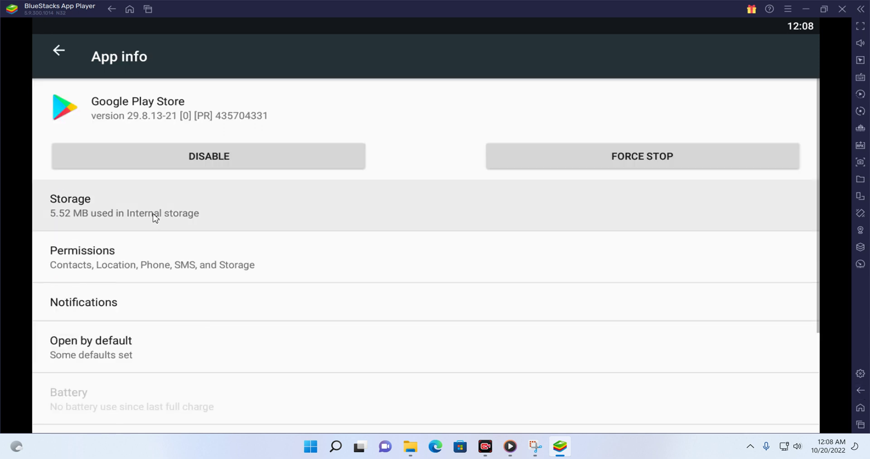
pyautogui.click(239, 297)
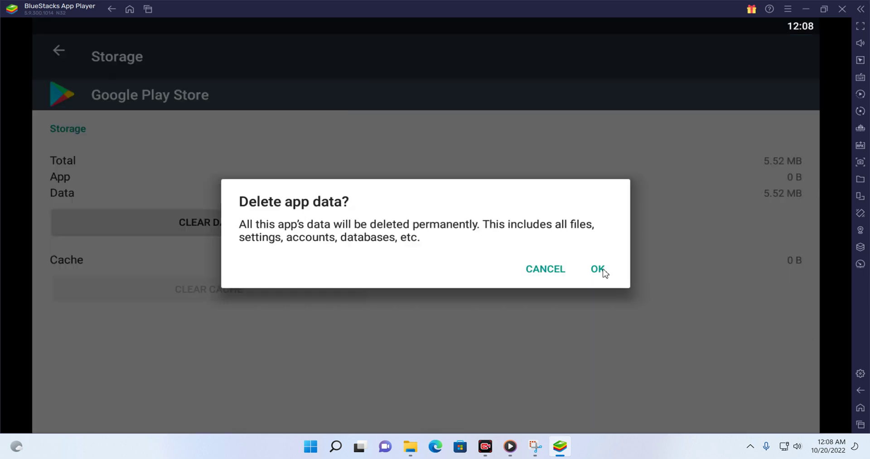
pyautogui.click(598, 269)
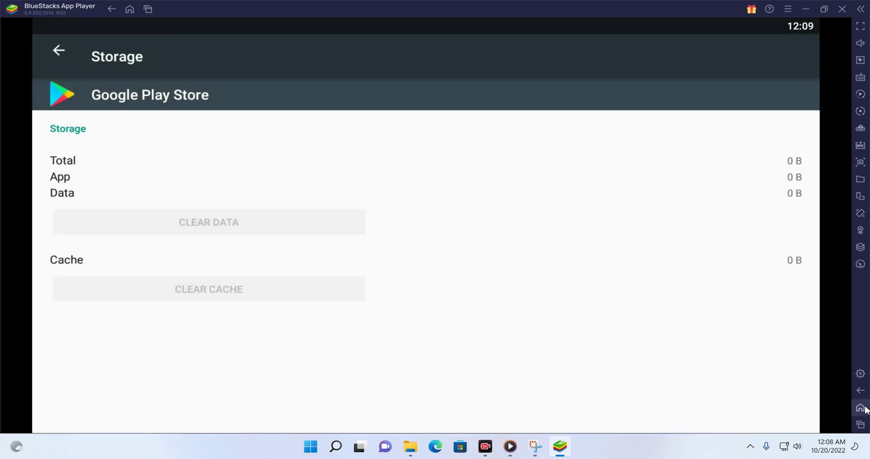
# Return to the home screen and reopen the Play Store.
pyautogui.click(861, 407)
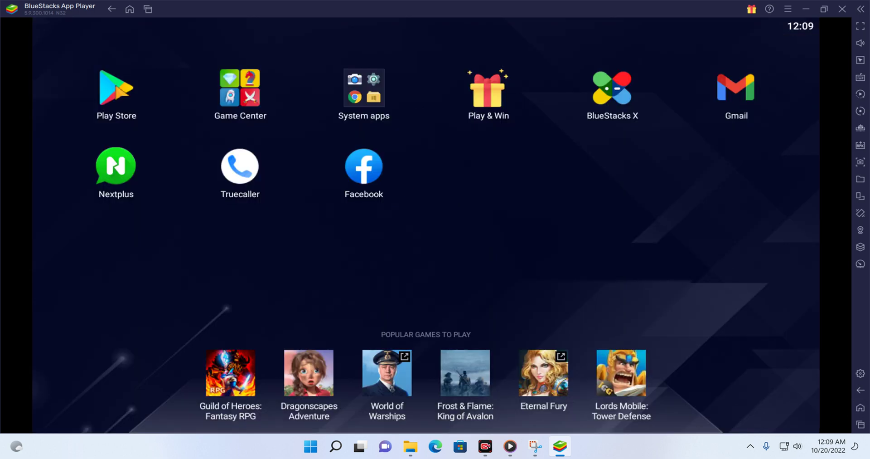
pyautogui.click(116, 91)
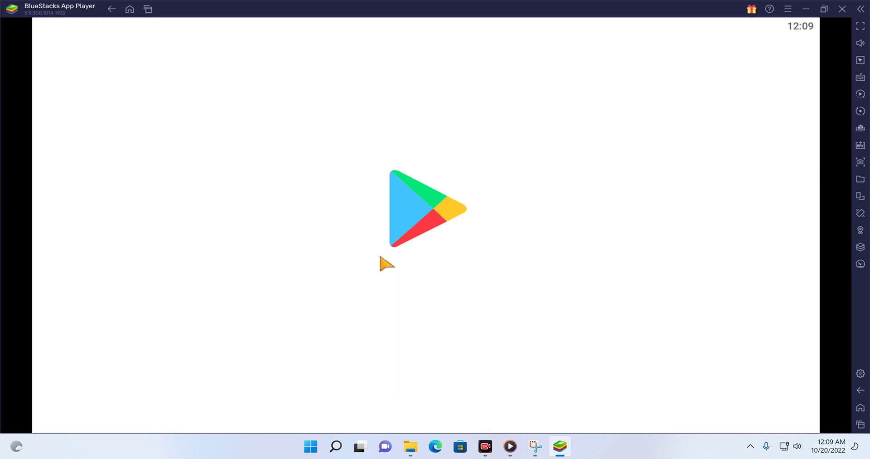